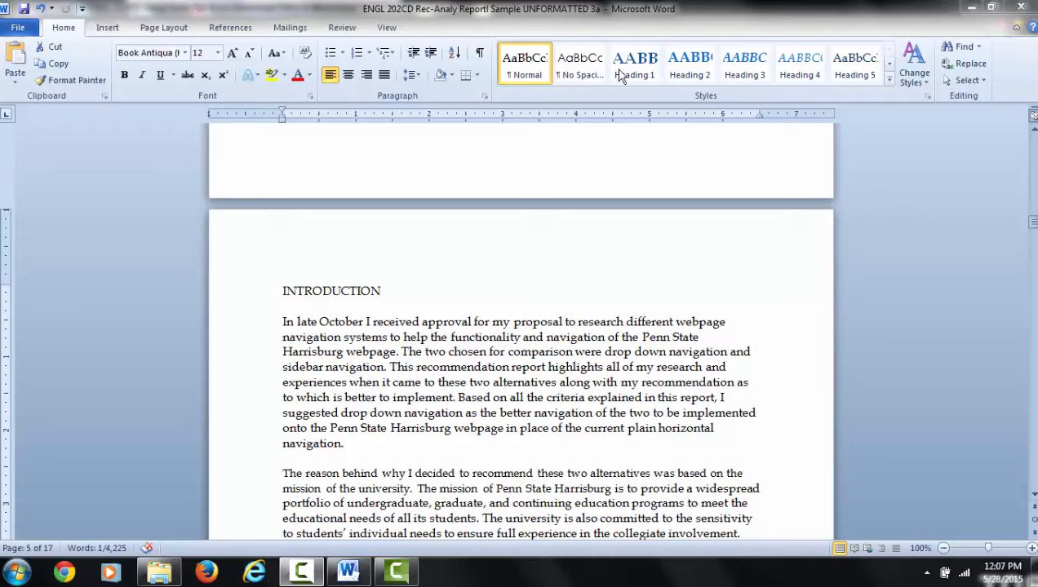
Step: Browse the available quick styles for the INTRODUCTION heading, from Normal through TOC Heading
left_click(889, 67)
left_click(890, 67)
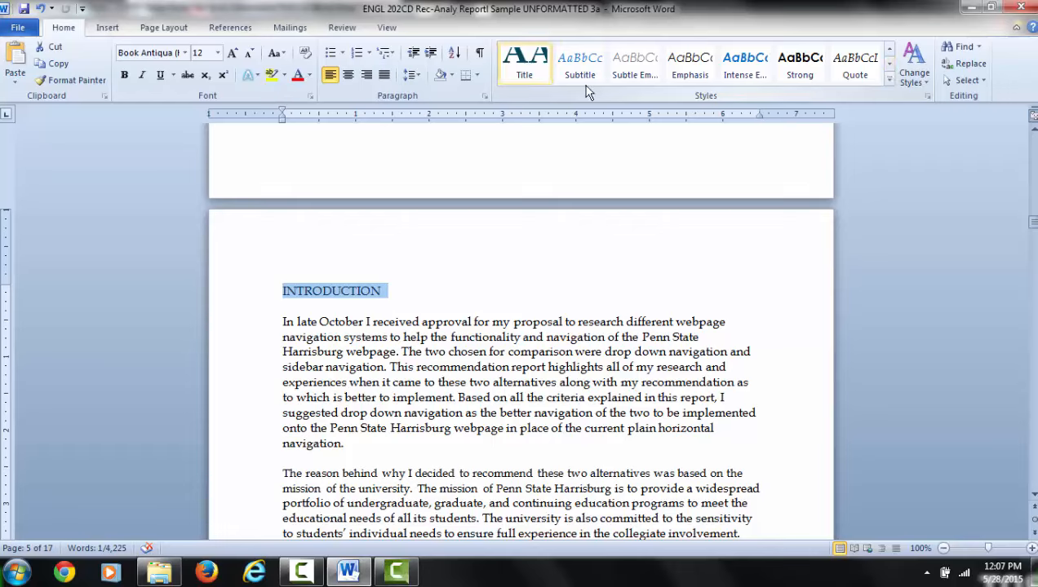
left_click(890, 67)
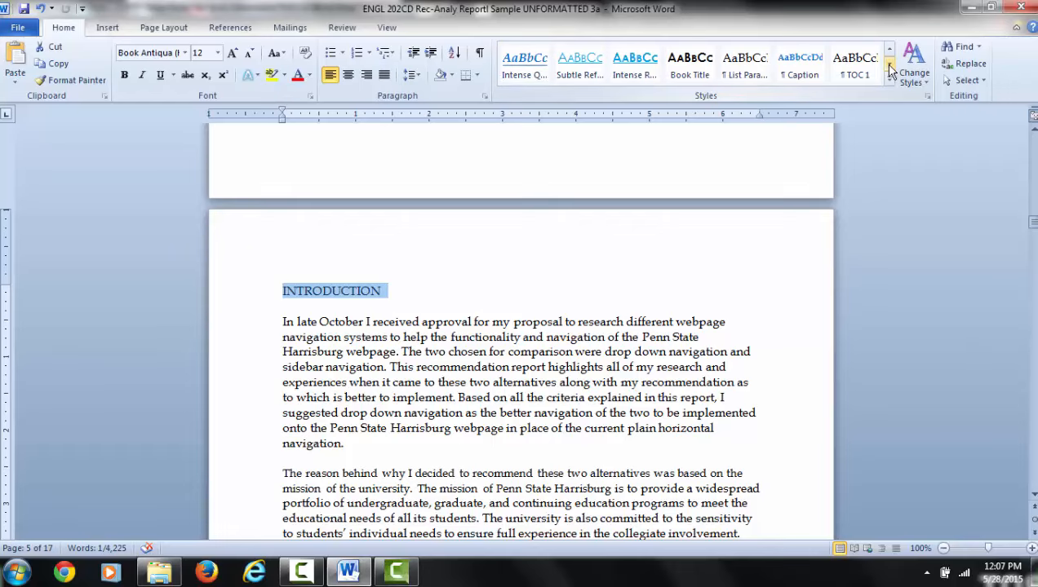
left_click(889, 67)
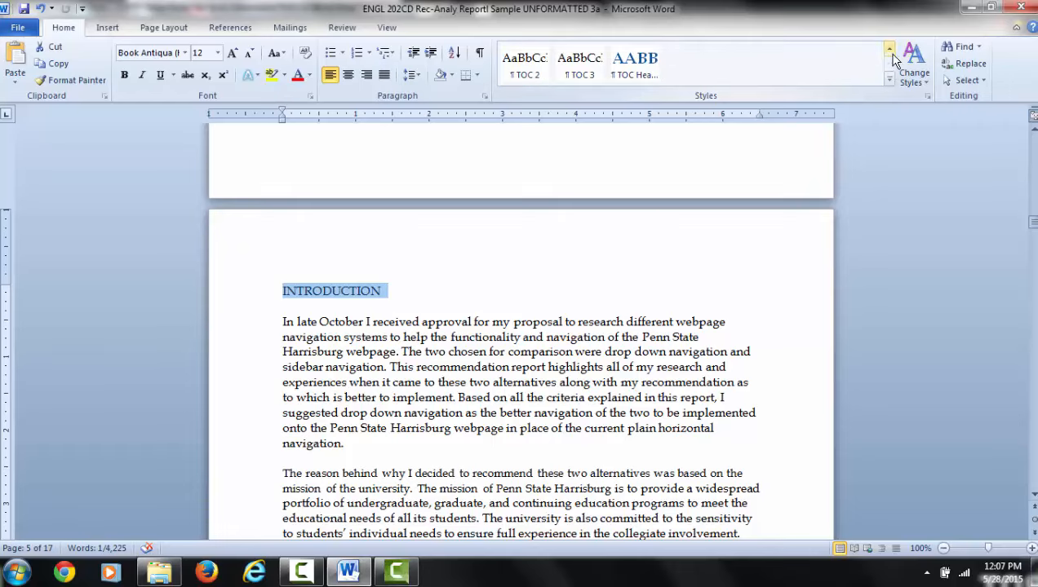
left_click(890, 51)
left_click(889, 50)
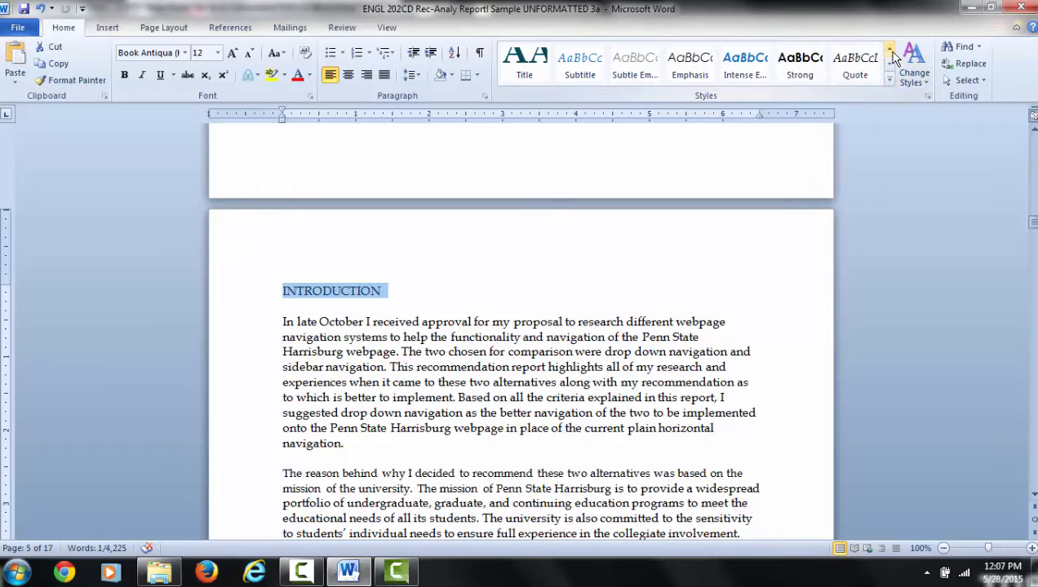
left_click(890, 50)
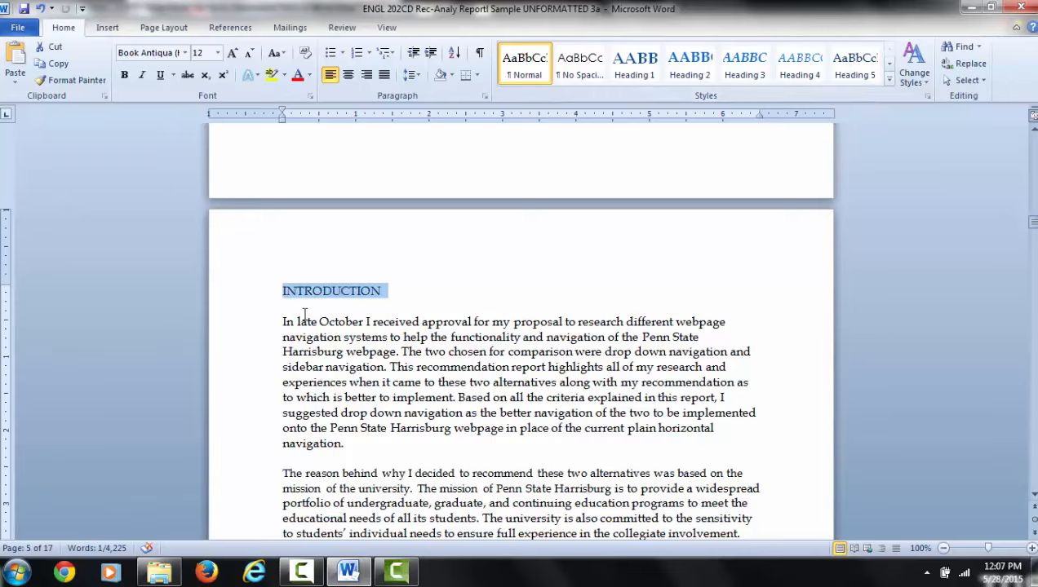
Step: Review the unformatted report from the Introduction back through the Executive Summary and List of Illustrations to the title page
scroll(557, 275, "up", 4)
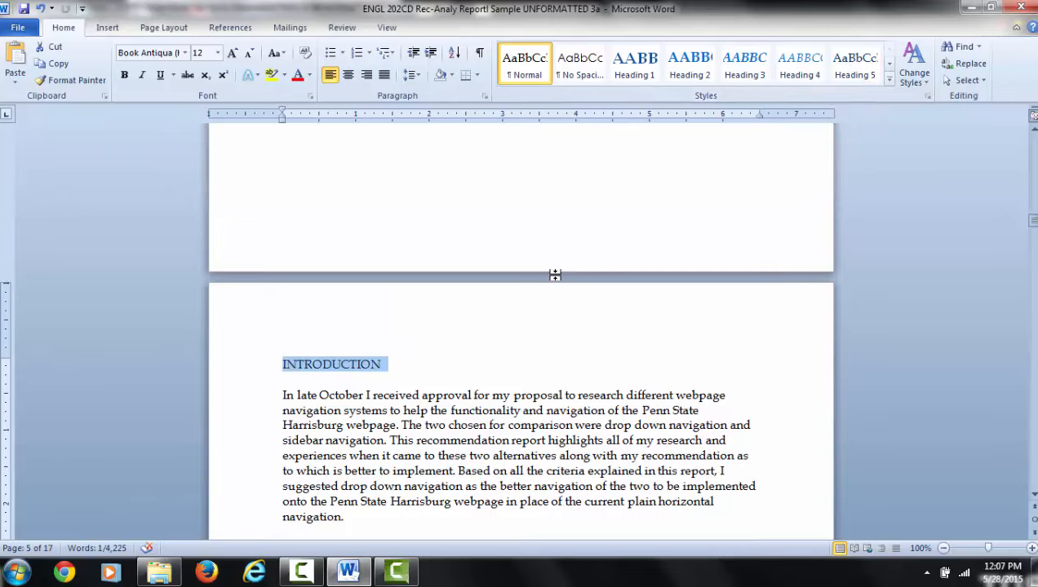
scroll(556, 275, "up", 12)
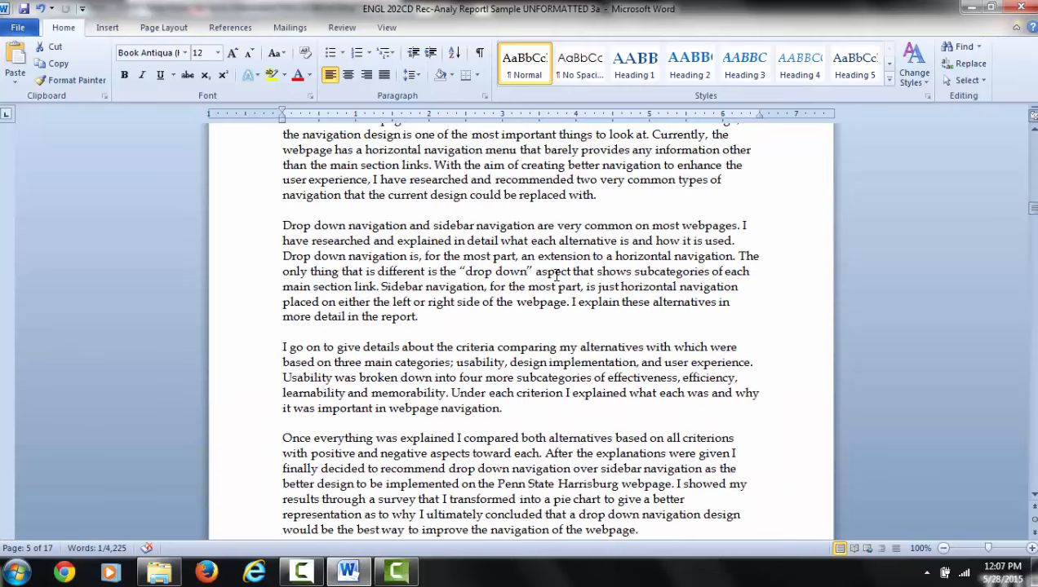
scroll(555, 275, "up", 4)
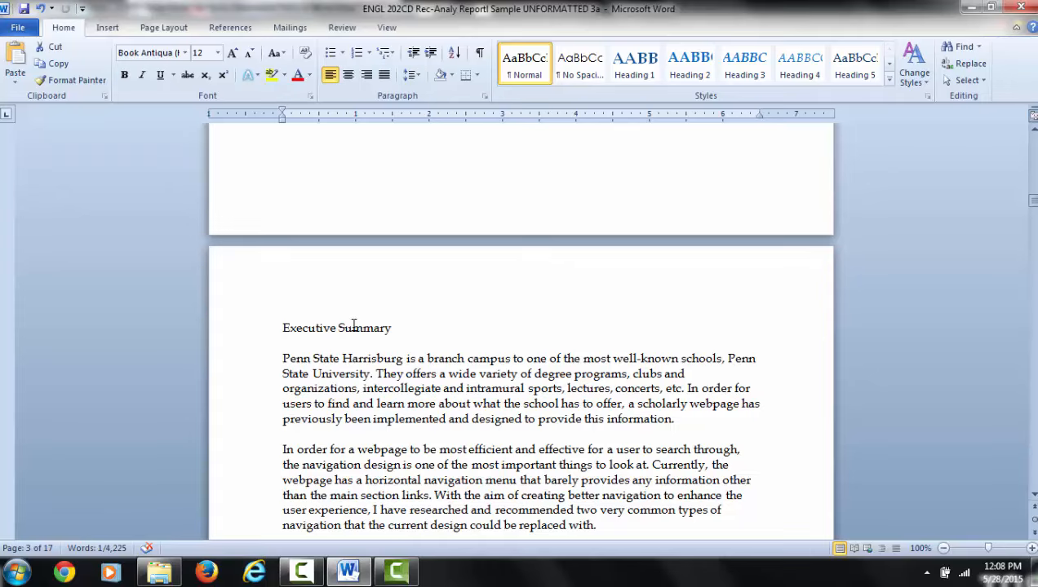
scroll(396, 321, "up", 1)
scroll(397, 322, "up", 10)
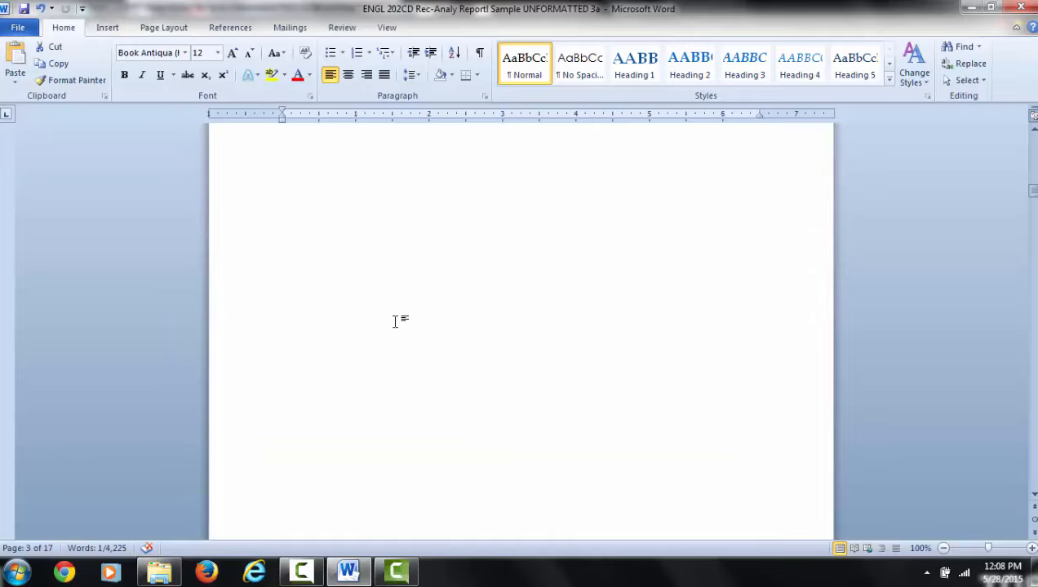
scroll(397, 321, "up", 15)
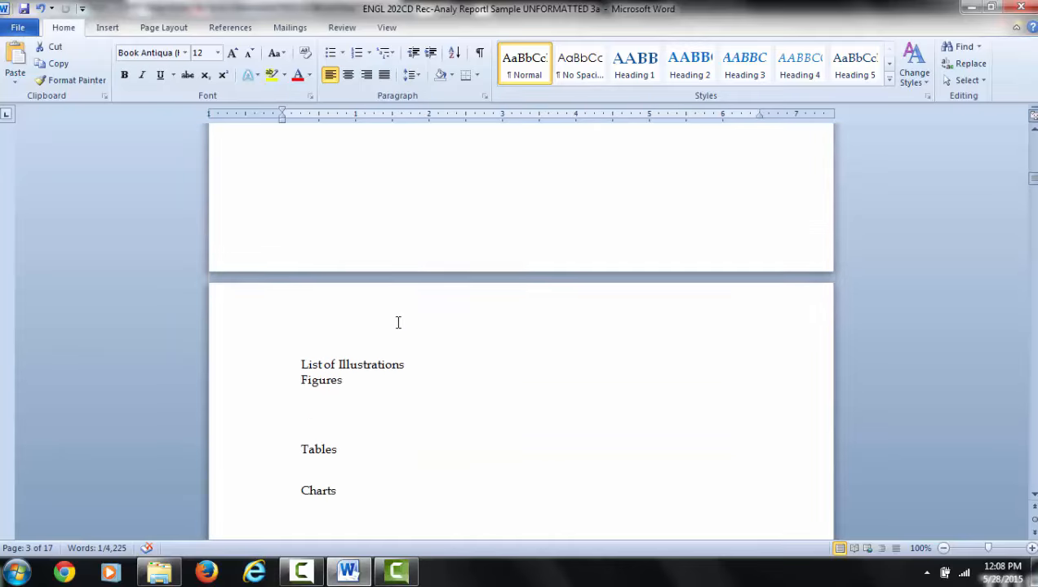
scroll(396, 322, "up", 15)
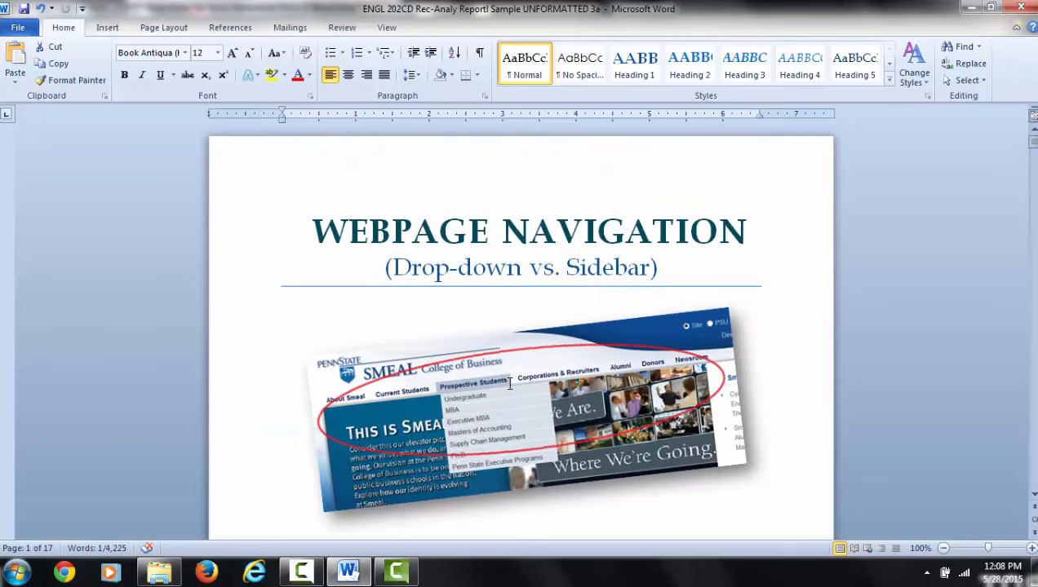
scroll(625, 267, "down", 4)
scroll(626, 271, "up", 3)
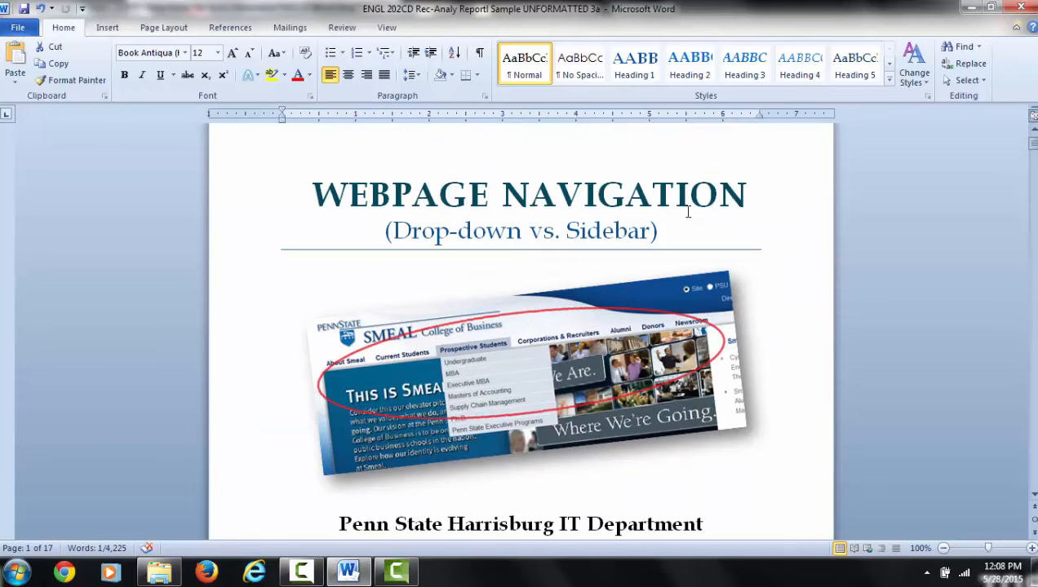
scroll(596, 292, "down", 3)
scroll(595, 292, "up", 3)
Step: Apply the Heading 1 style to the TABLE OF CONTENTS line on page 2
scroll(645, 286, "down", 8)
scroll(646, 284, "down", 10)
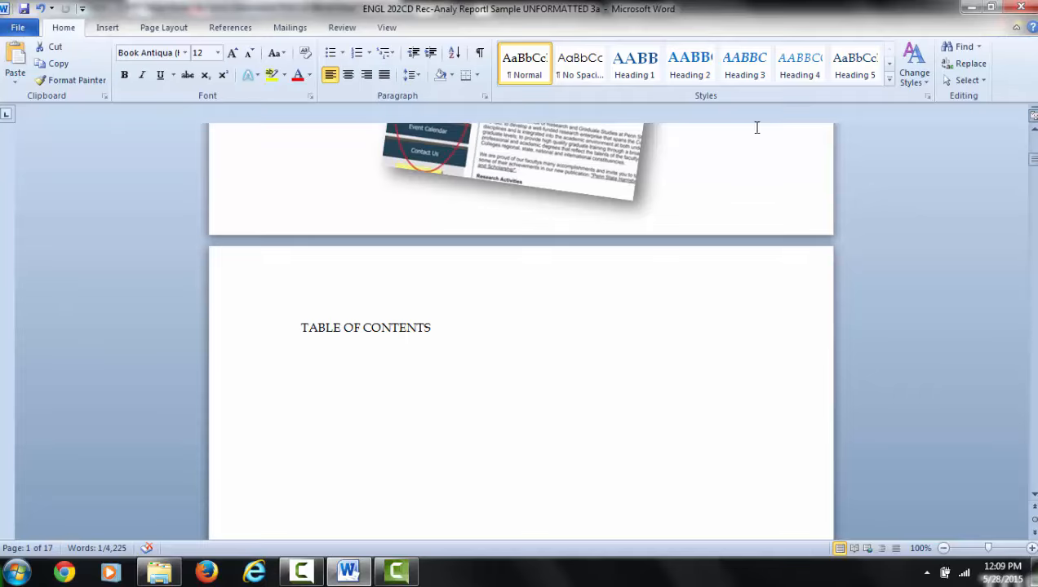
left_click(326, 327)
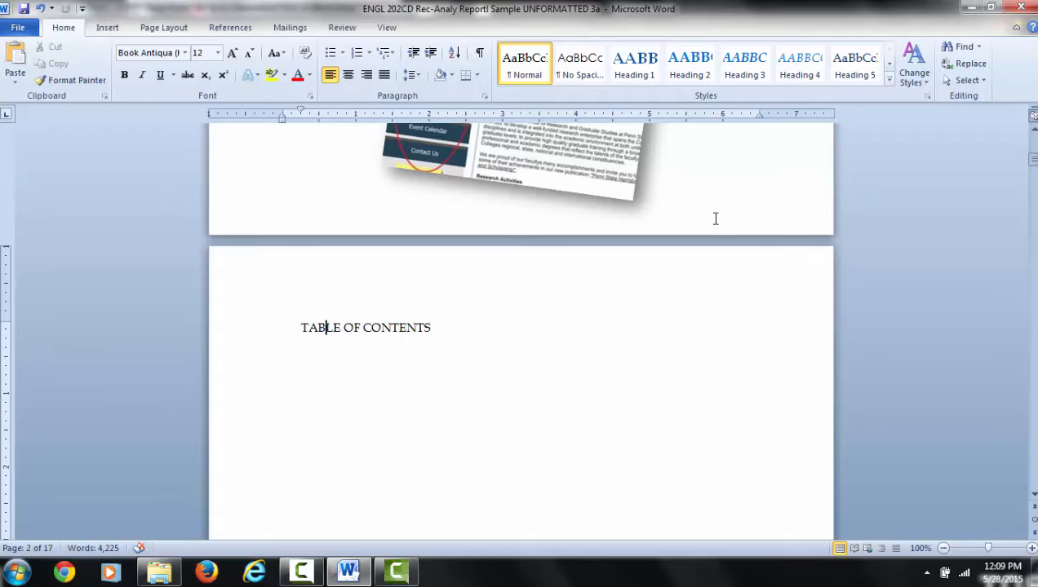
left_click(634, 66)
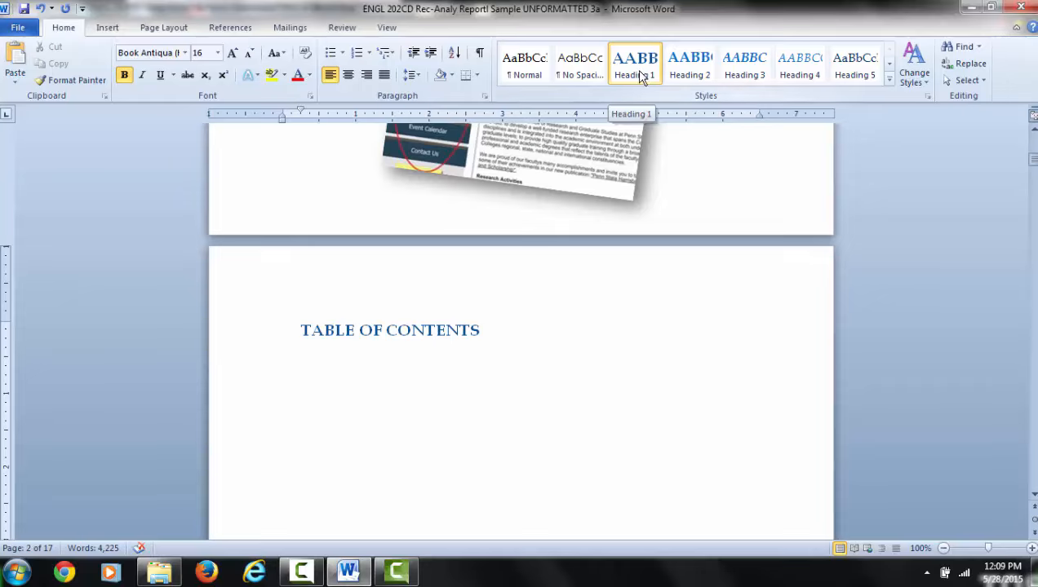
left_click(367, 331)
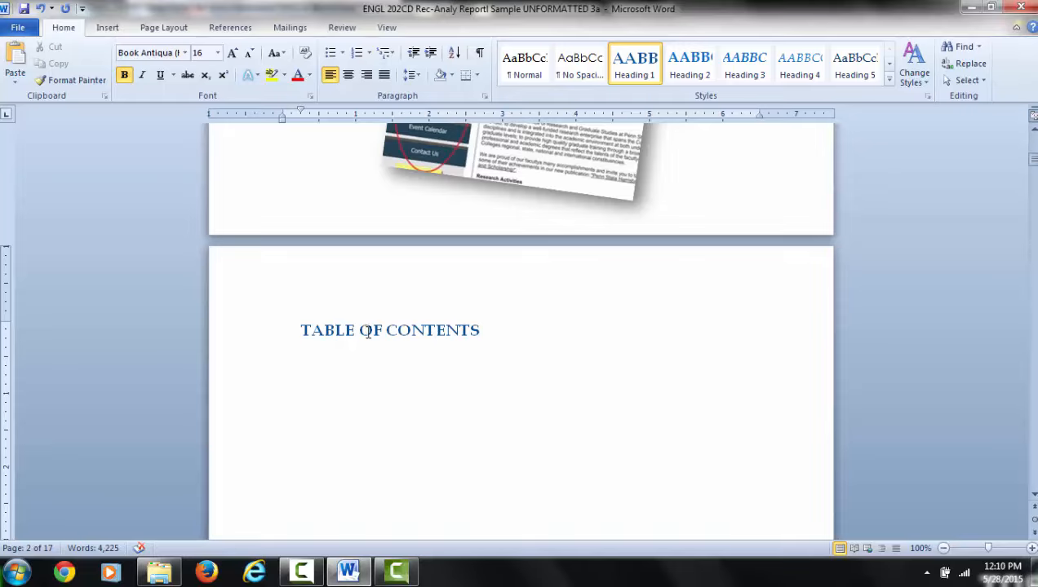
Step: Apply the Heading 1 style to the List of Illustrations line on page 3
scroll(479, 399, "down", 8)
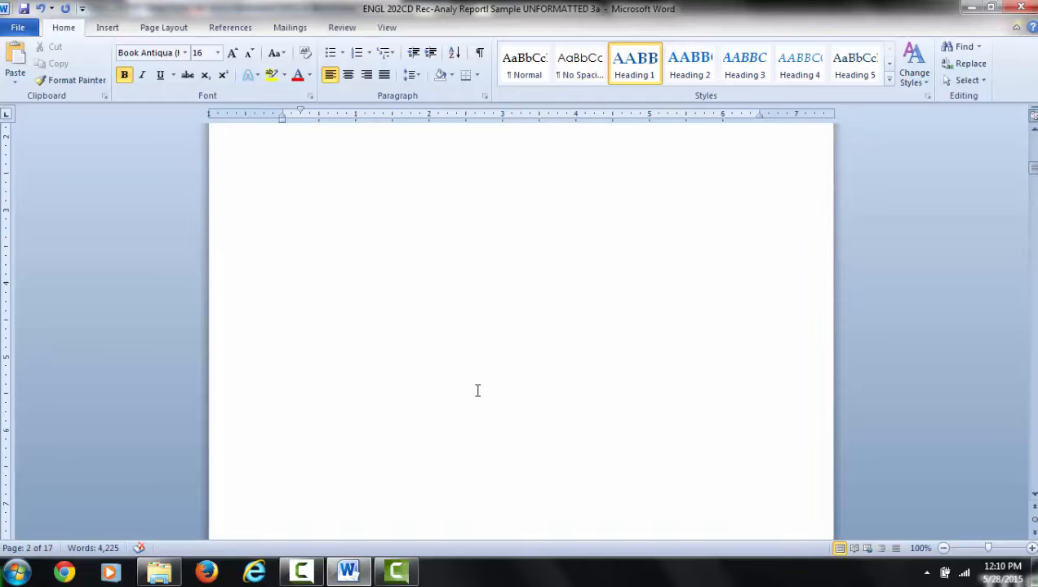
scroll(477, 391, "down", 13)
scroll(478, 389, "up", 2)
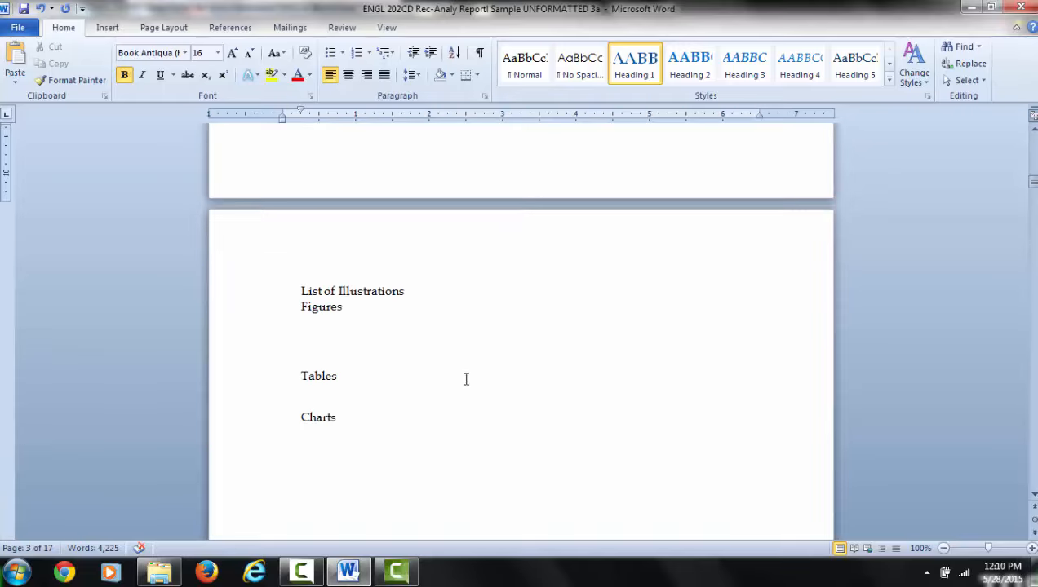
left_click(350, 292)
left_click(634, 63)
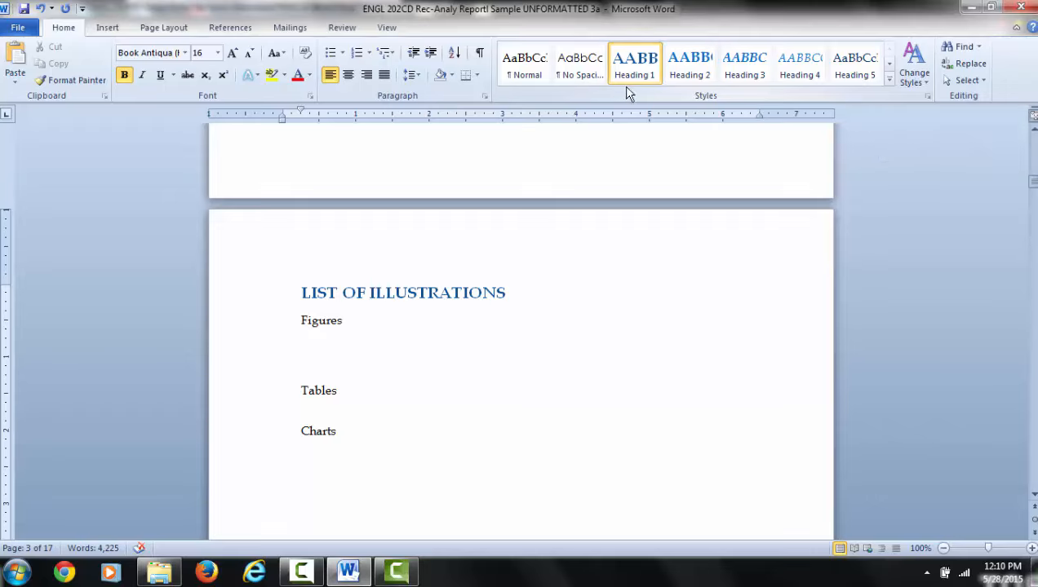
Step: Examine the theme color sets available for changing the document's styles, without choosing one
left_click(921, 82)
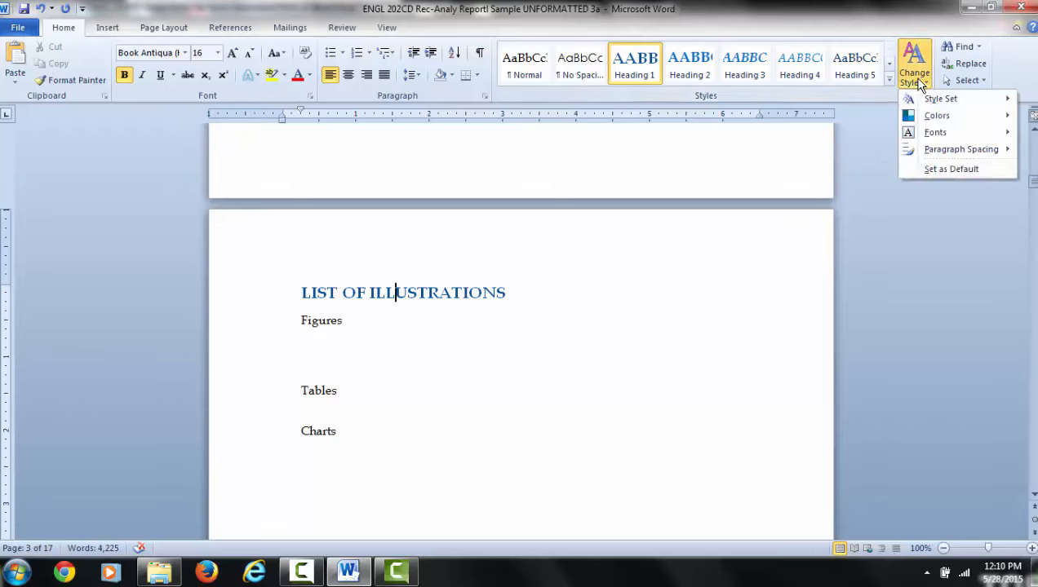
mouse_move(952, 106)
mouse_move(943, 120)
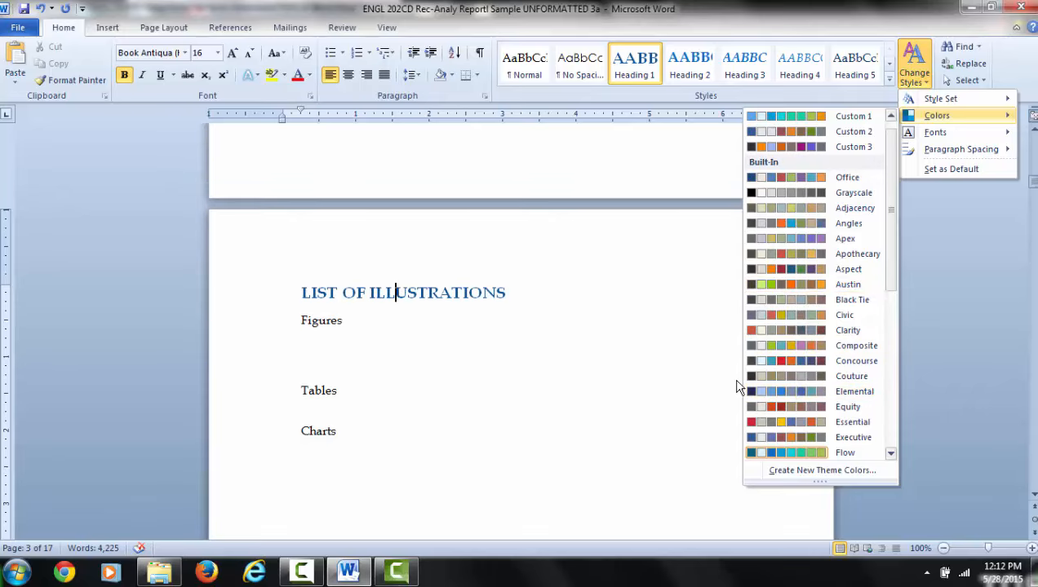
left_click(702, 341)
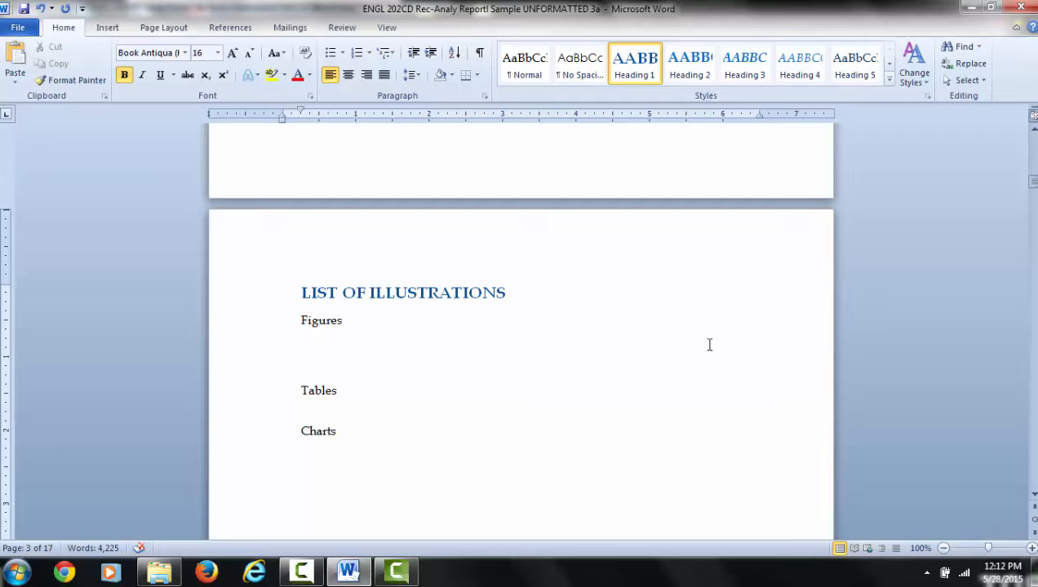
Step: Set the font of the LIST OF ILLUSTRATIONS heading to the theme's heading font, Book Antiqua
scroll(798, 282, "up", 15)
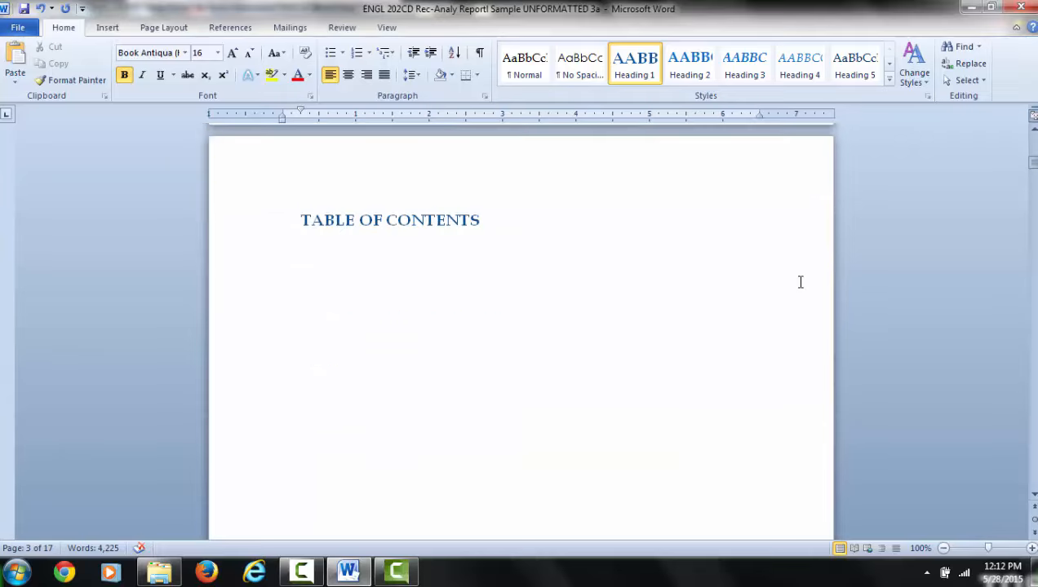
scroll(799, 281, "down", 15)
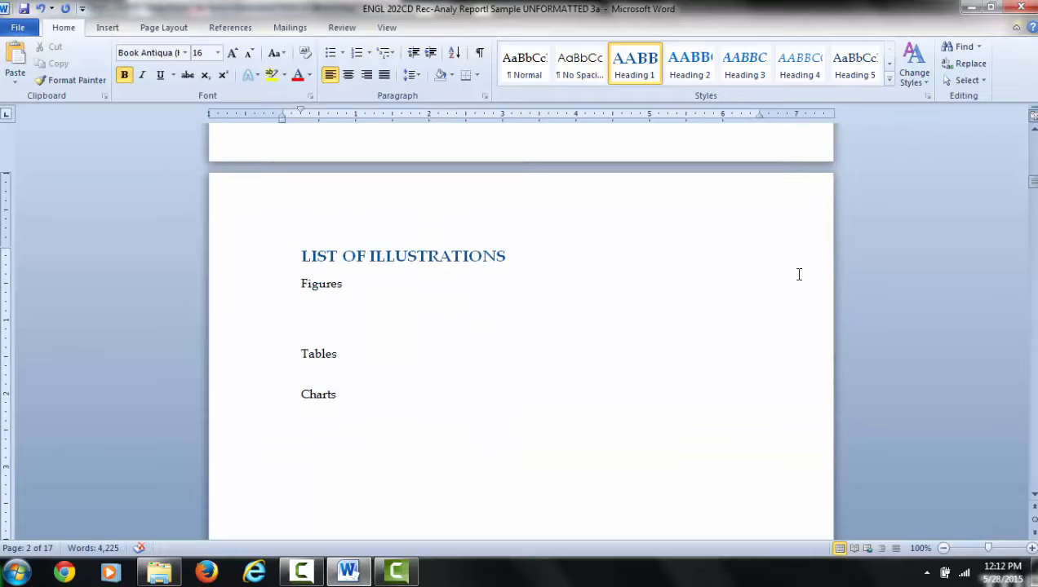
scroll(798, 274, "up", 2)
left_click_drag(302, 219, 508, 221)
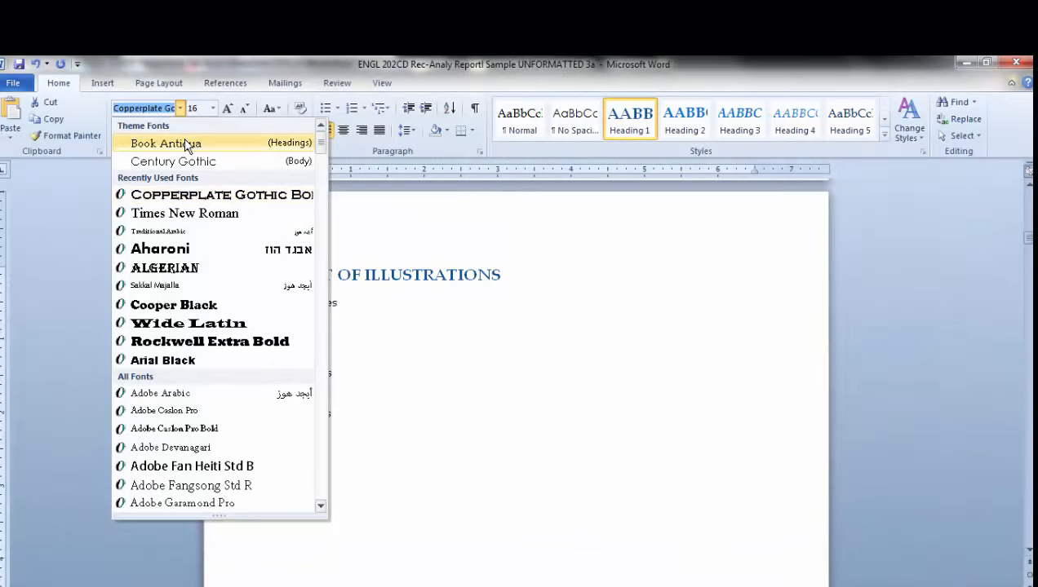
left_click(186, 143)
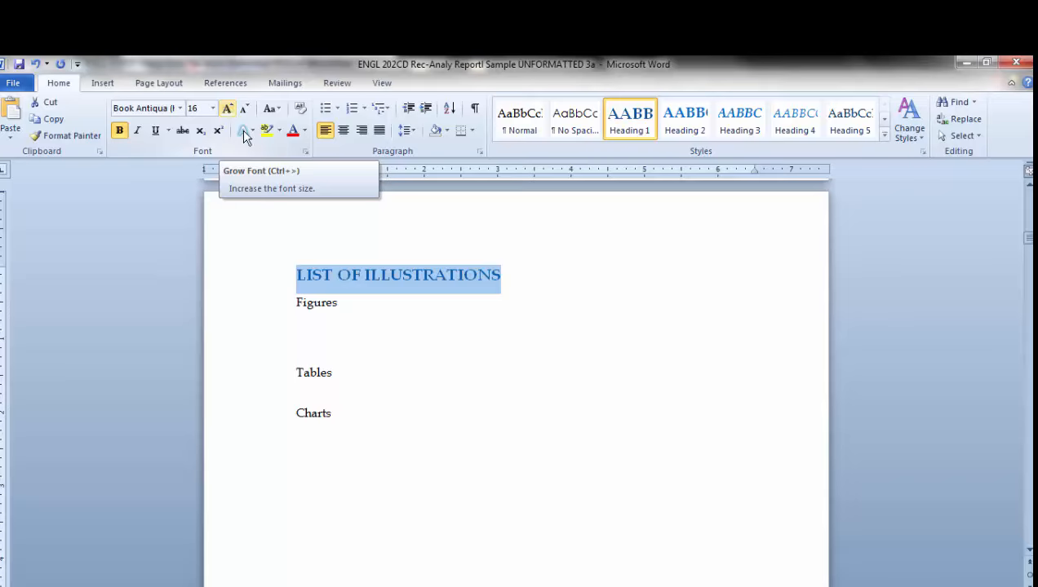
left_click(432, 278)
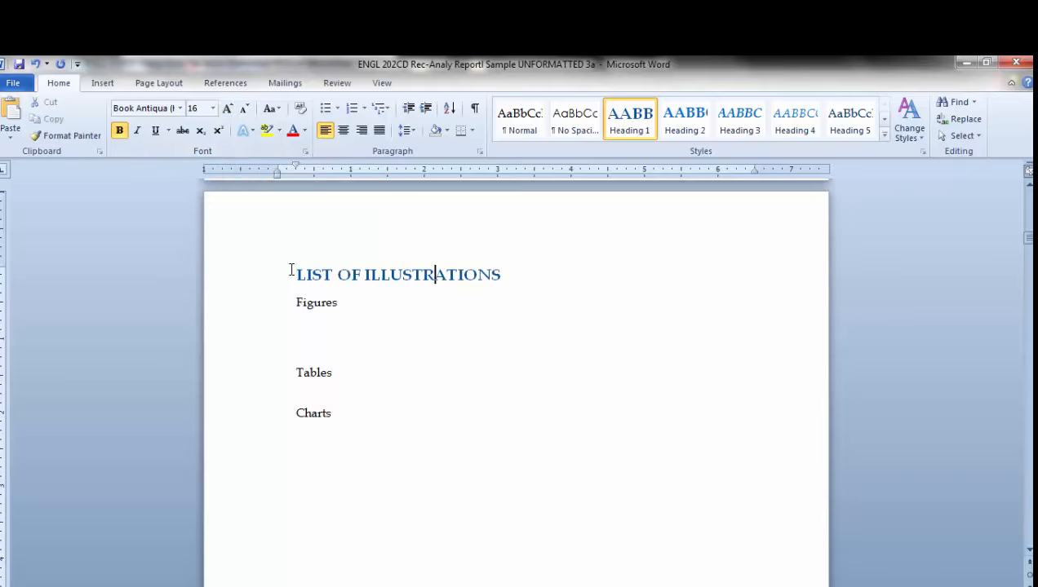
Step: Update the Heading 1 style to match the formatting of the whole LIST OF ILLUSTRATIONS heading
left_click_drag(295, 278, 425, 274)
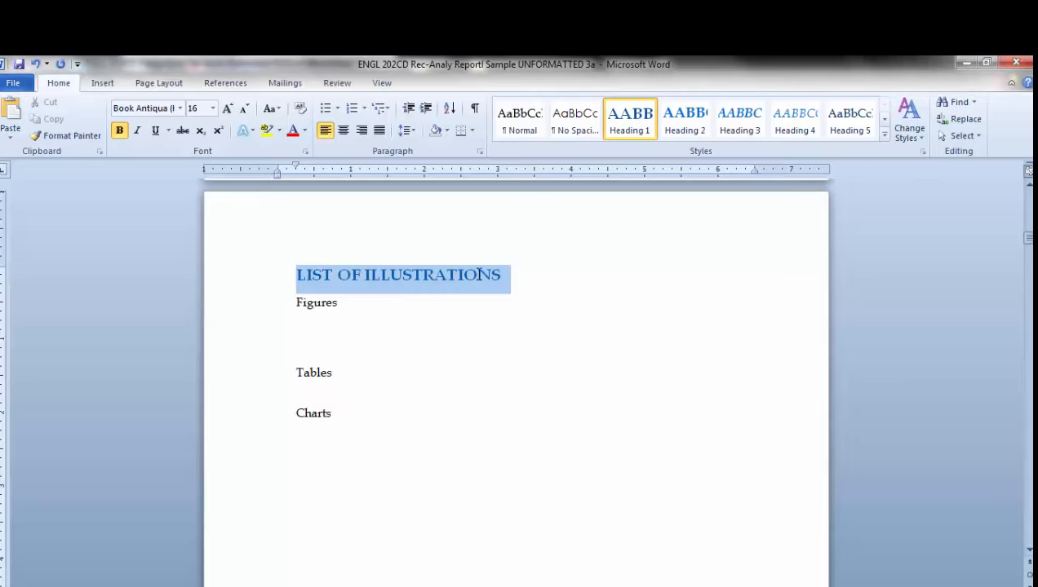
left_click_drag(509, 275, 505, 276)
right_click(458, 285)
key("Escape")
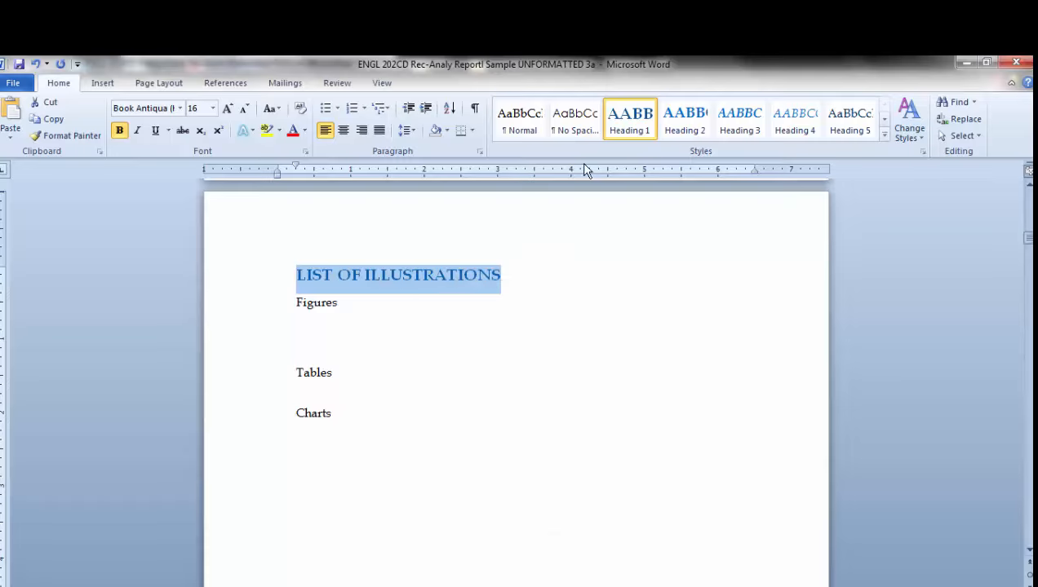
right_click(644, 122)
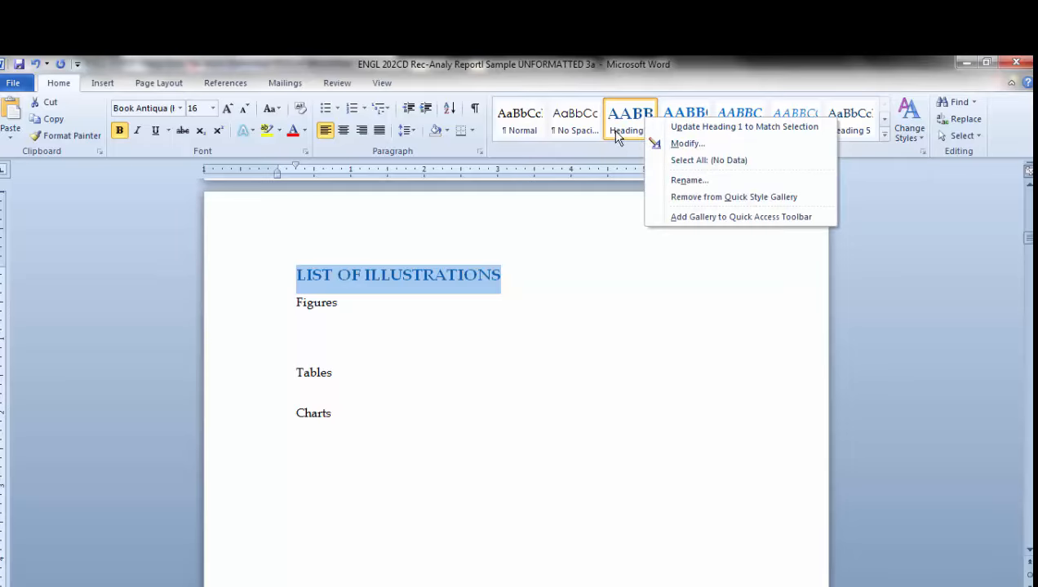
left_click(411, 281)
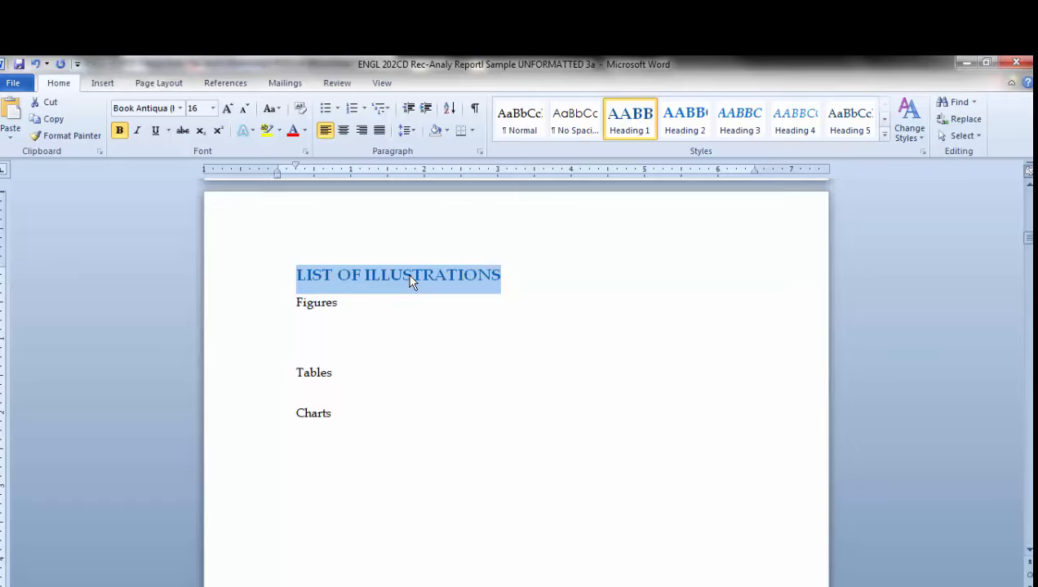
right_click(629, 128)
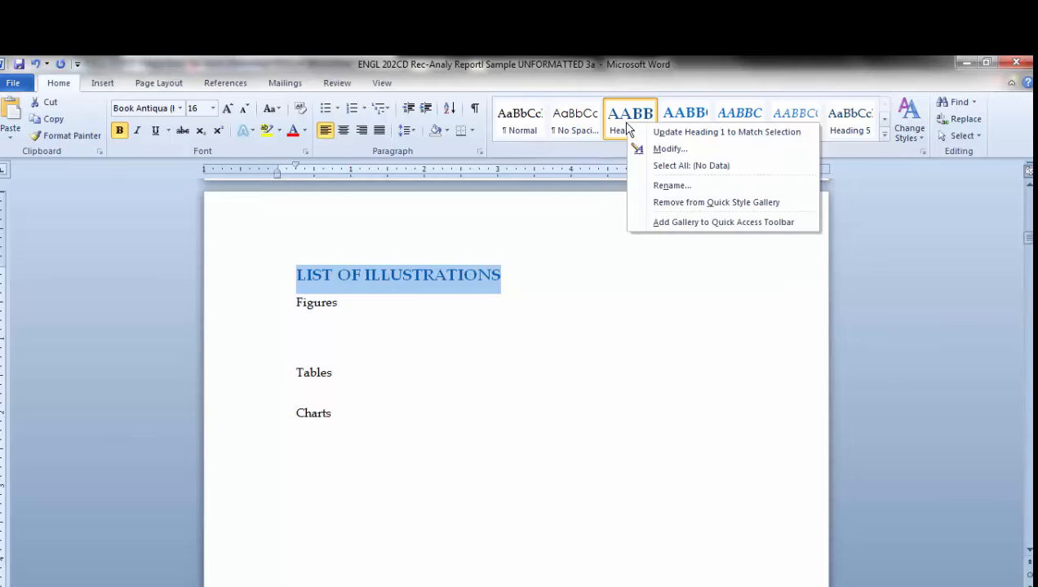
left_click(679, 134)
left_click(616, 294)
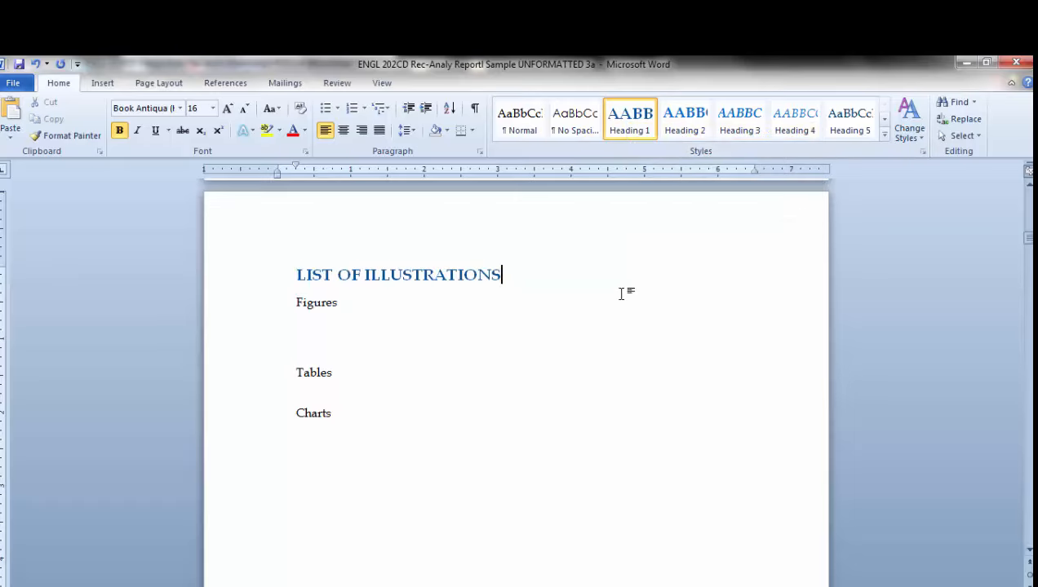
Step: Check the style and font formatting of the TABLE OF CONTENTS heading on page 2
scroll(455, 378, "up", 7)
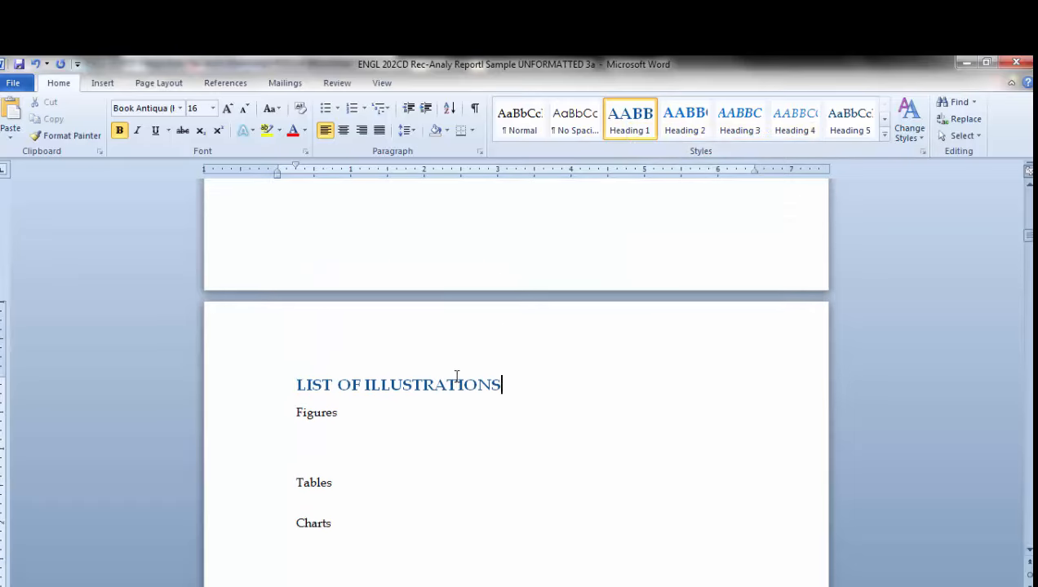
scroll(454, 376, "up", 2)
scroll(457, 376, "down", 7)
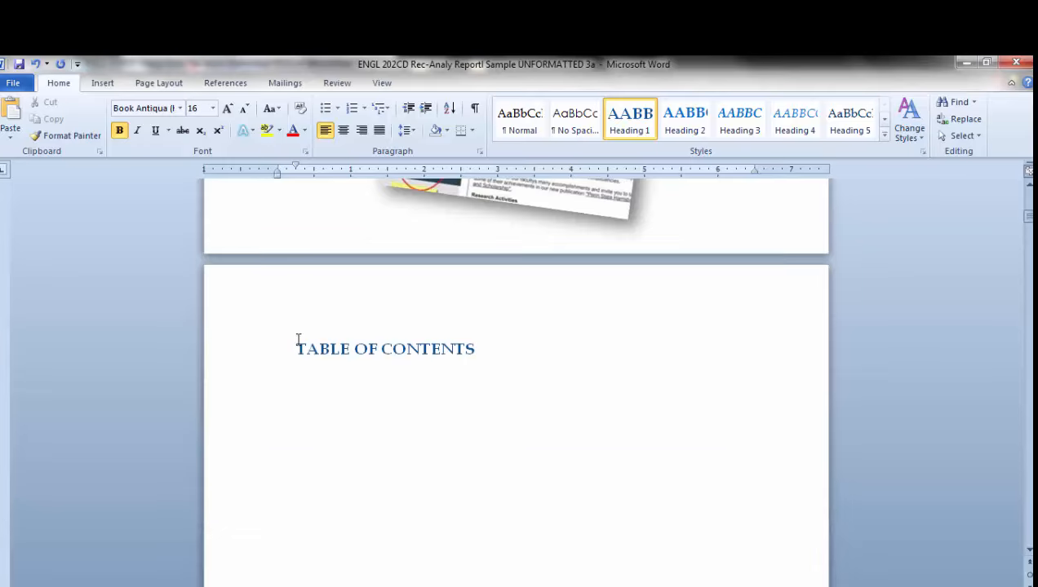
left_click_drag(296, 351, 468, 338)
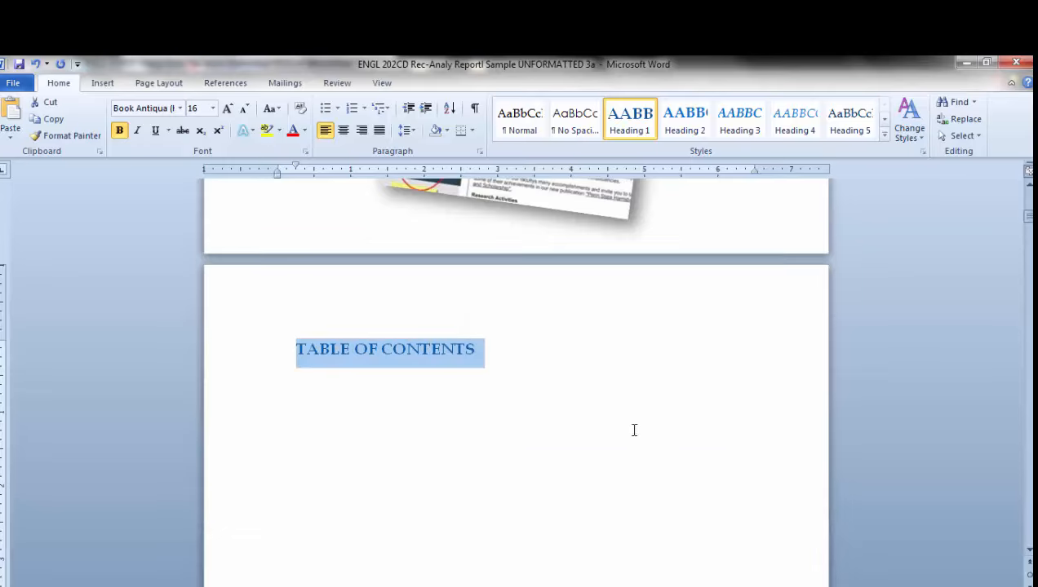
left_click(610, 384)
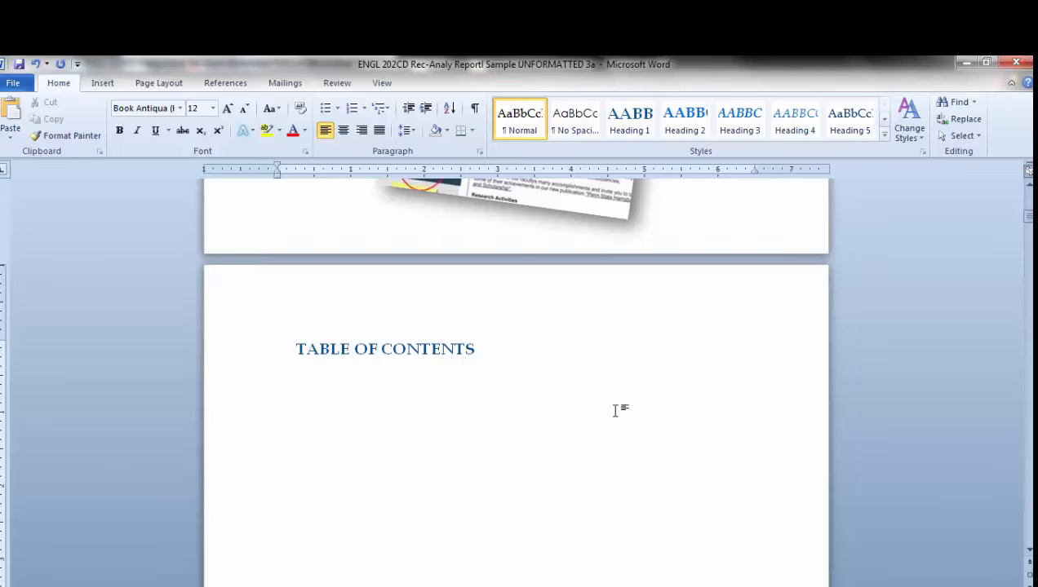
Step: Reapply the Heading 1 style to the entire TABLE OF CONTENTS heading
scroll(693, 373, "down", 2)
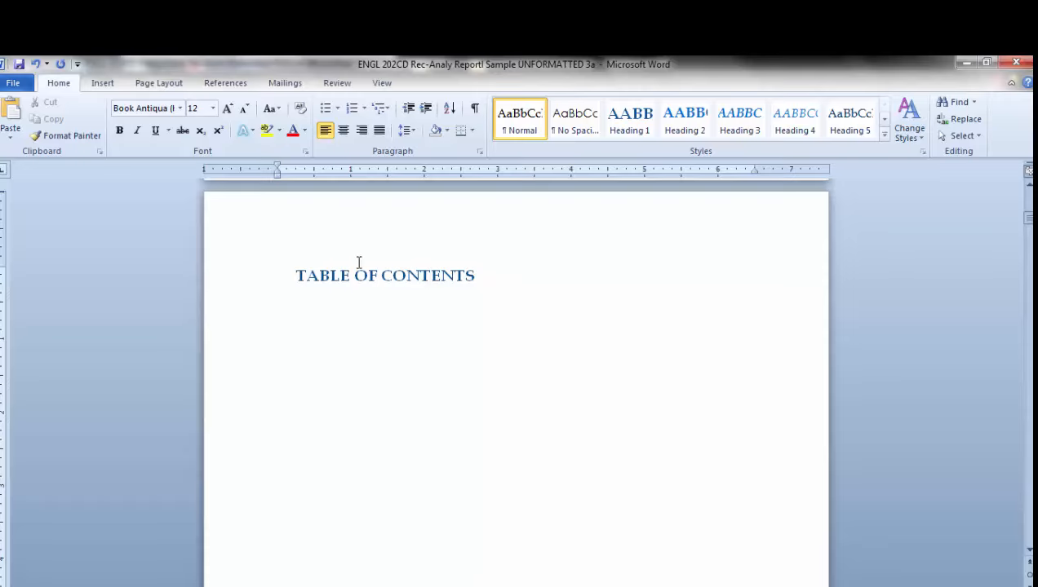
left_click_drag(292, 275, 484, 276)
key("ctrl+alt+1")
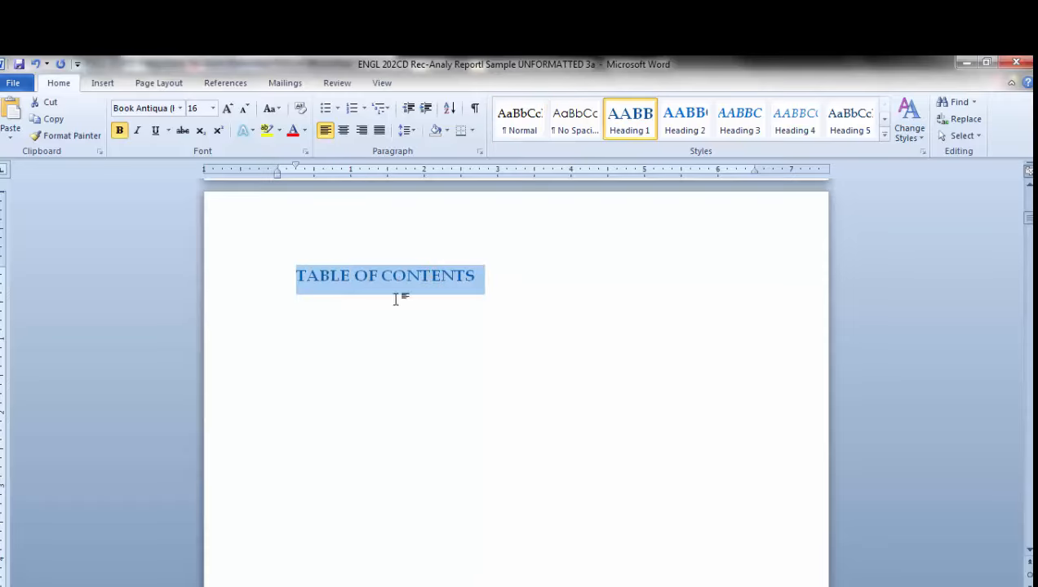